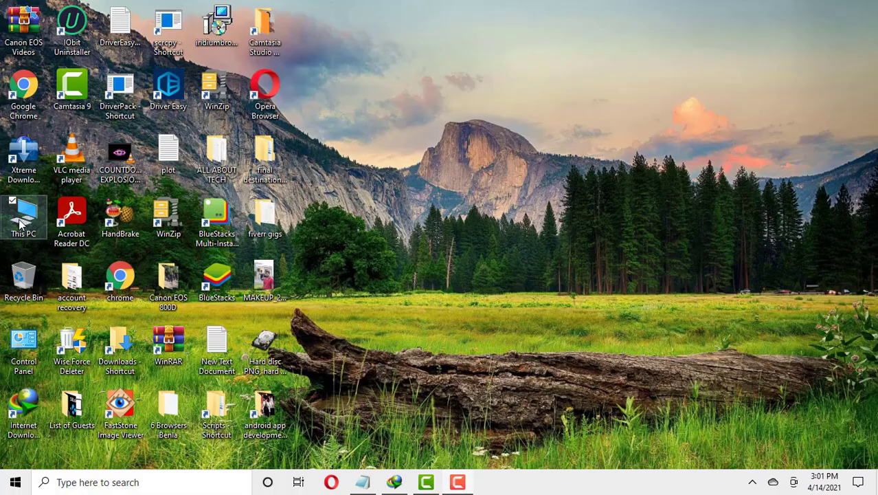
- View the computer's basic system information from This PC, then return to the desktop
right_click(9, 220)
left_click(60, 371)
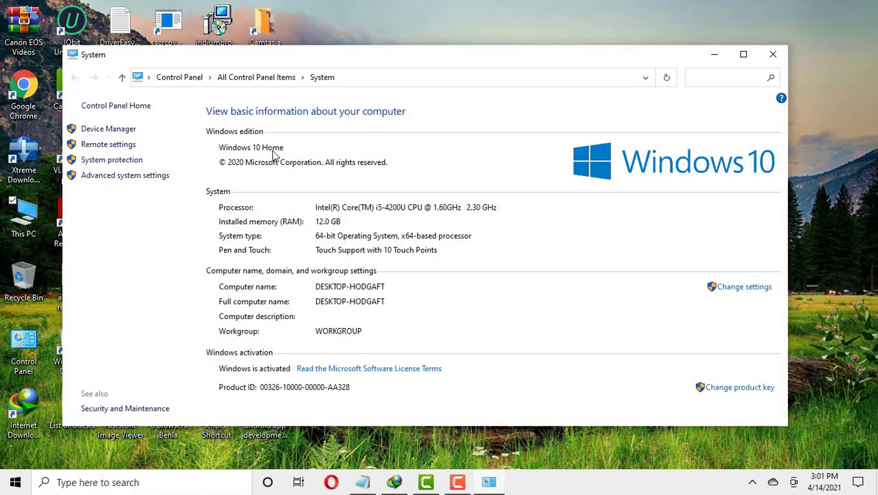
key("super+d")
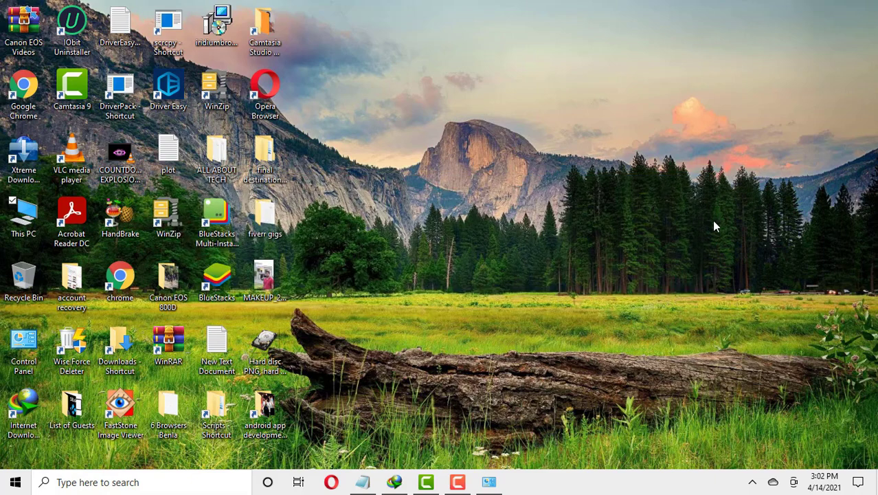
- Launch Opera and search Google for 'vpnbook'
double_click(276, 92)
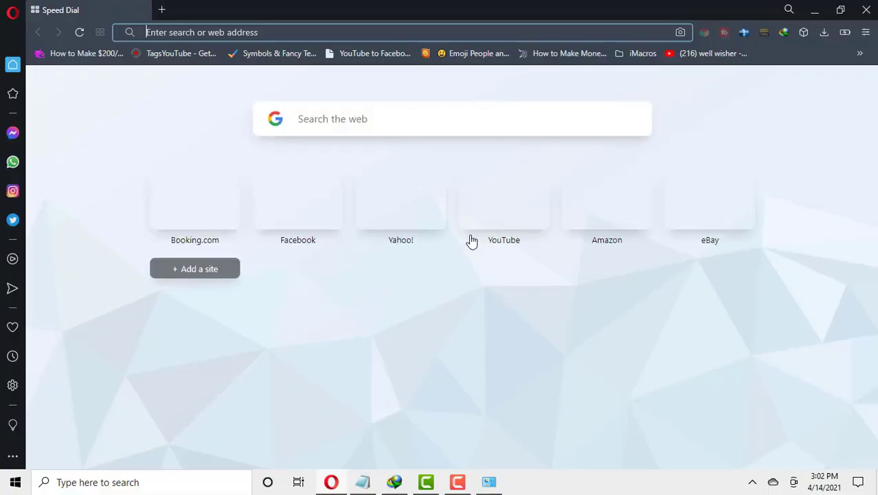
left_click(385, 118)
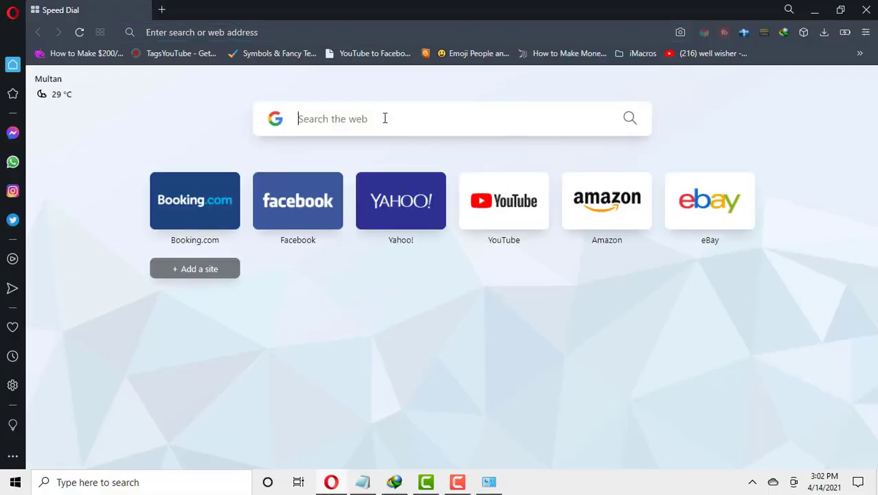
type("vpnbo")
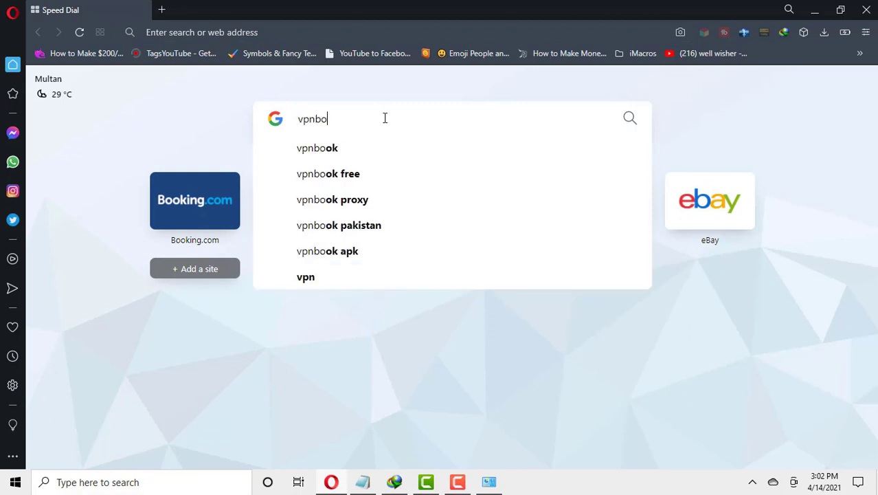
type("ok")
key("Return")
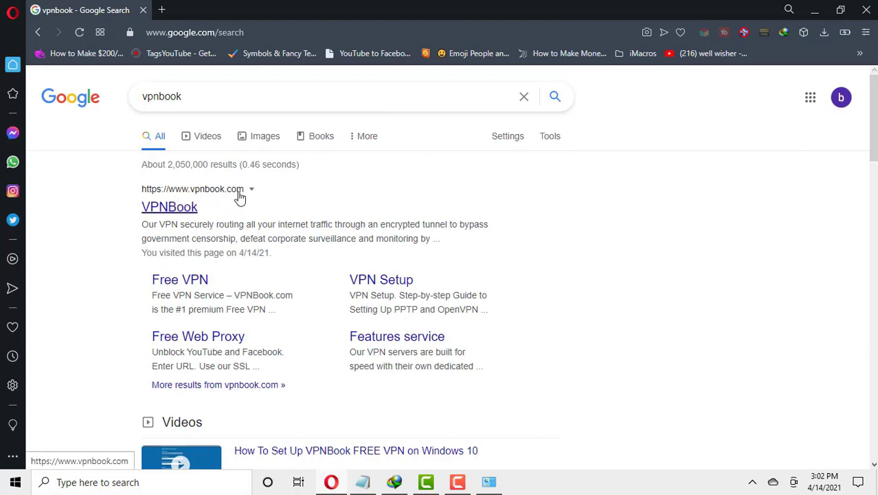
- Open the VPNBook website from the search results and scroll through it
left_click(189, 213)
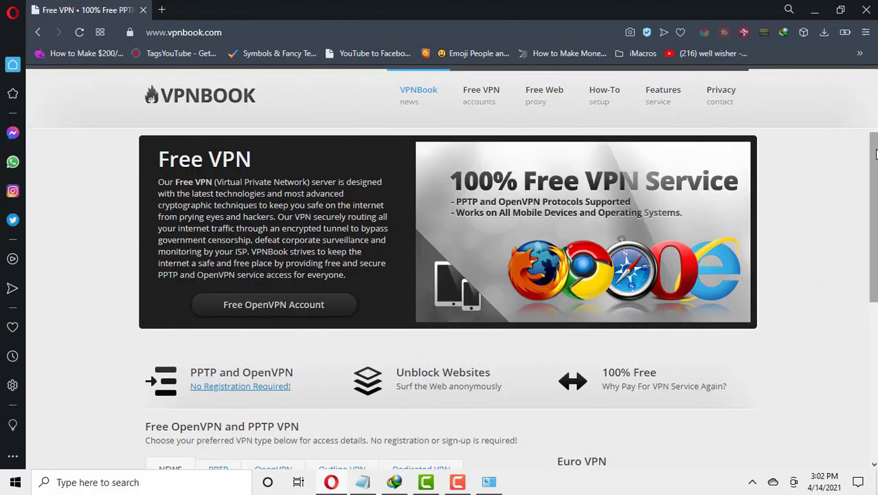
scroll(876, 153, "down", 4)
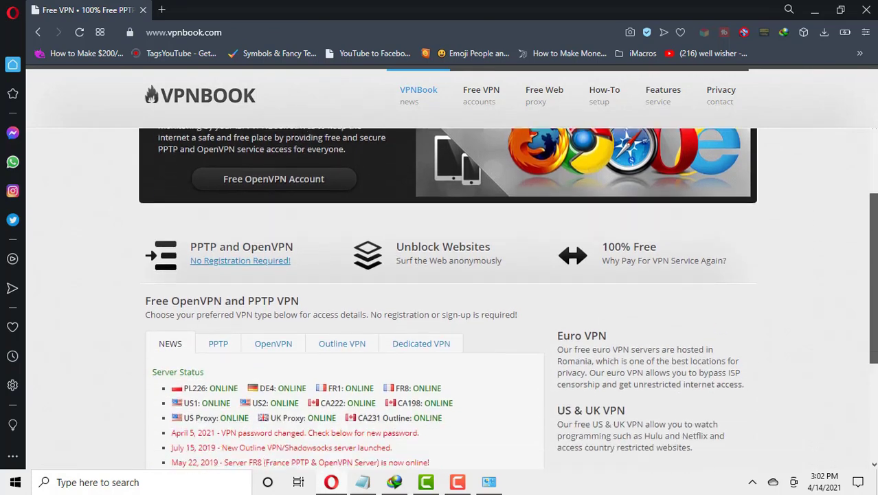
scroll(511, 298, "up", 4)
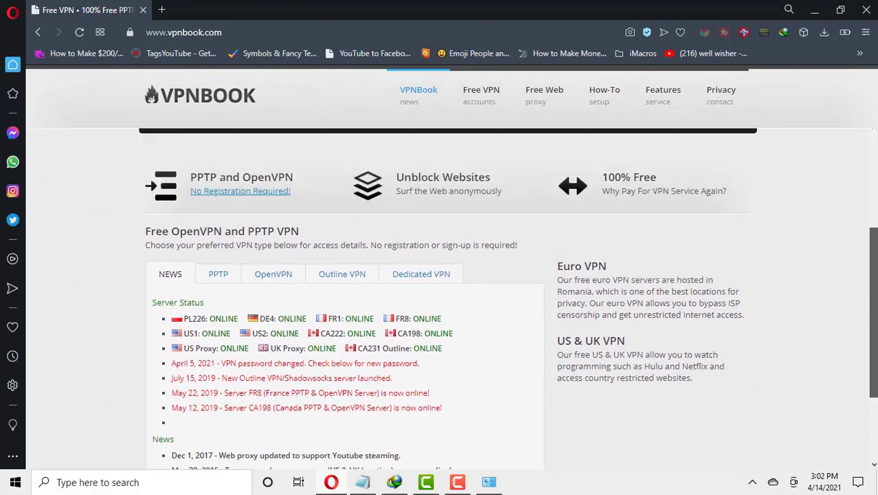
scroll(507, 299, "down", 3)
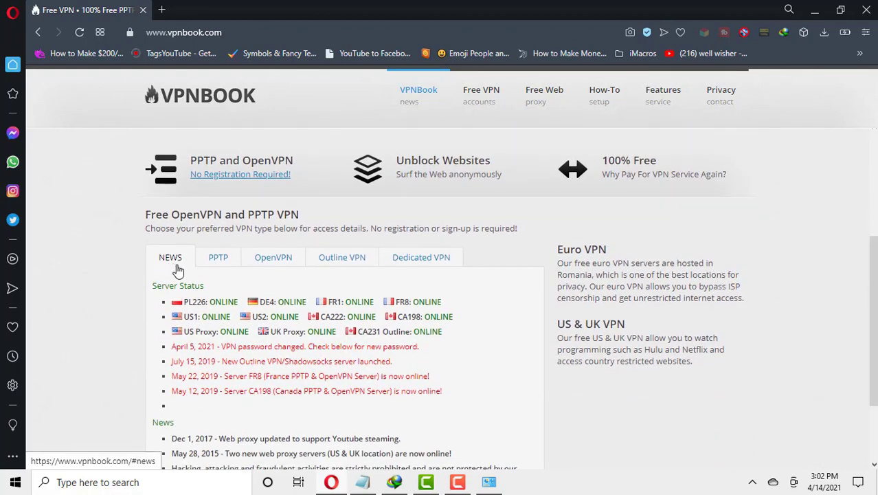
- Browse the PPTP, OpenVPN, Outline VPN and Dedicated VPN tabs, ending on the PPTP server list
left_click(220, 264)
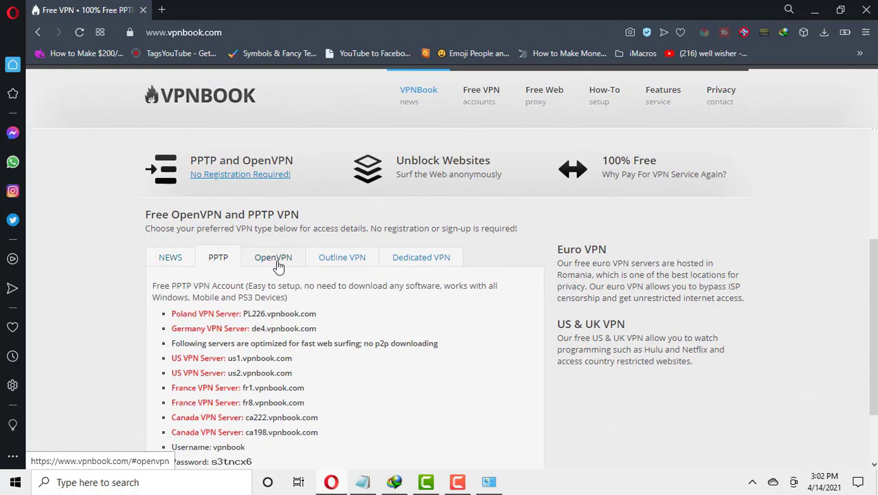
left_click(274, 265)
left_click(341, 264)
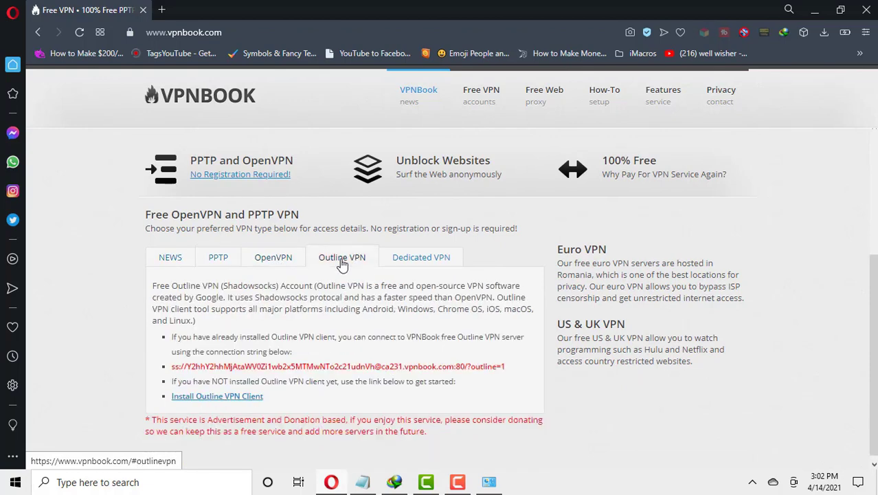
left_click(425, 264)
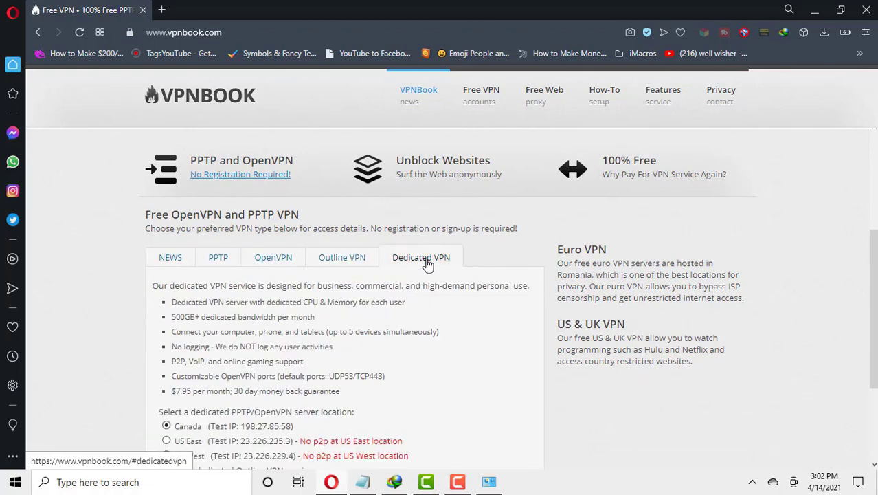
left_click(229, 264)
scroll(246, 268, "down", 1)
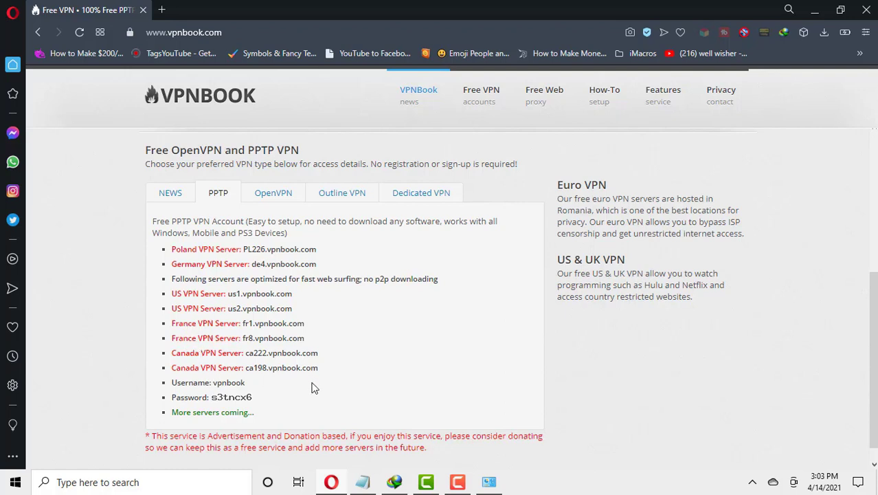
- Select and copy the Poland server address PL226.vpnbook.com
scroll(311, 389, "down", 1)
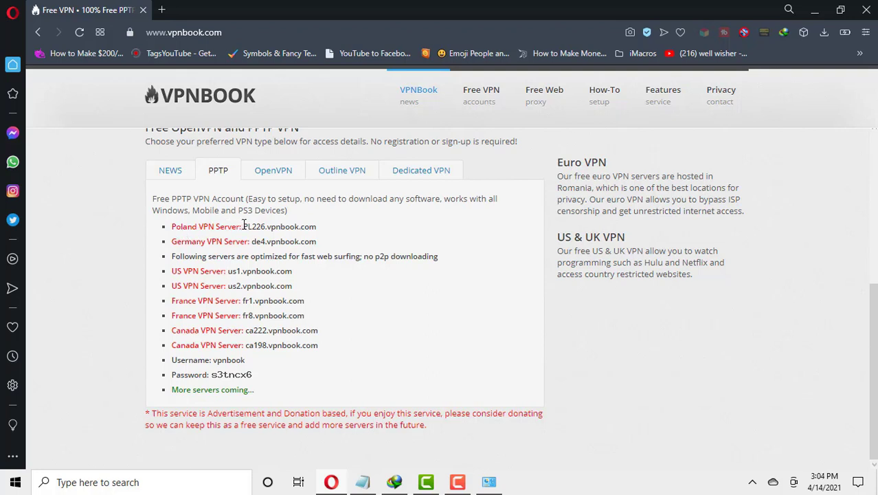
left_click_drag(241, 226, 318, 226)
key("super+c")
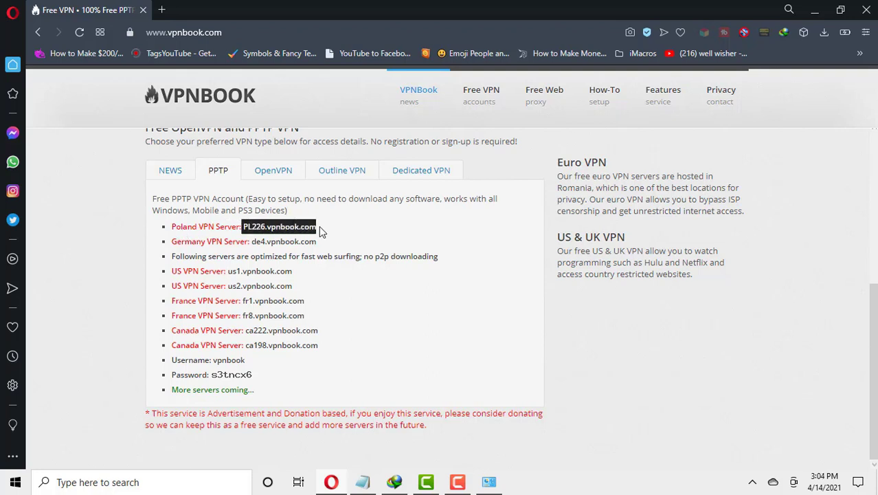
left_click(315, 202)
- Reach the VPN settings page through the quick actions VPN tile and start a new connection
left_click(860, 483)
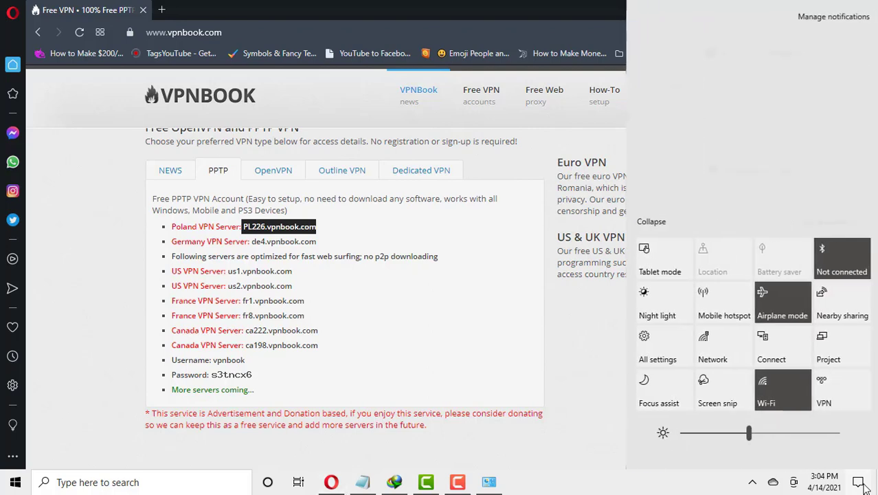
left_click(840, 393)
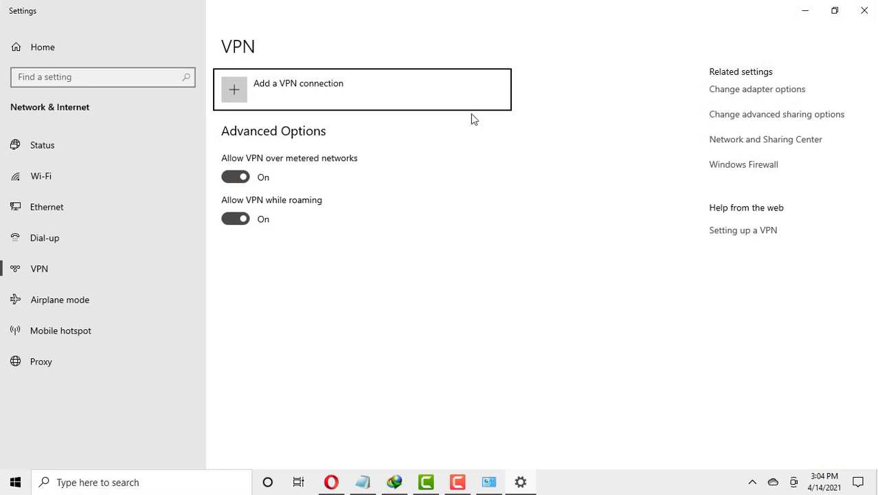
left_click(305, 92)
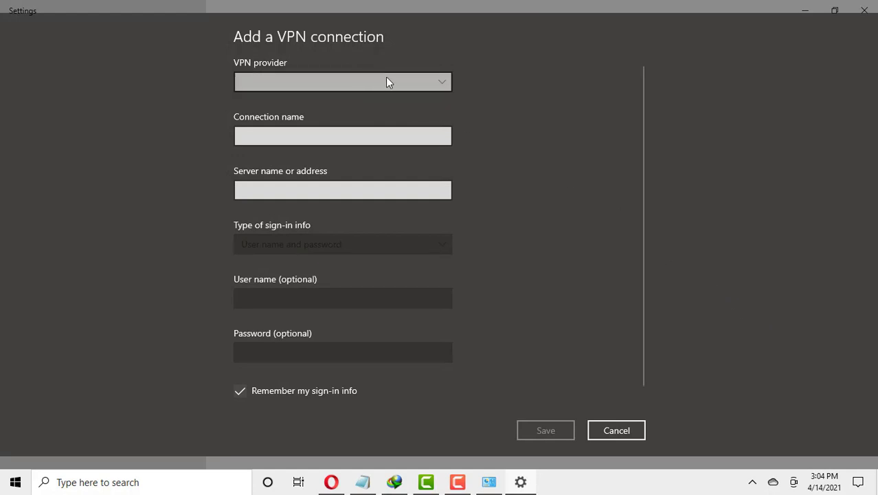
- Choose Windows (built-in) as provider, name the connection 'vpn 1', and paste server PL226.vpnbook.com
left_click(434, 84)
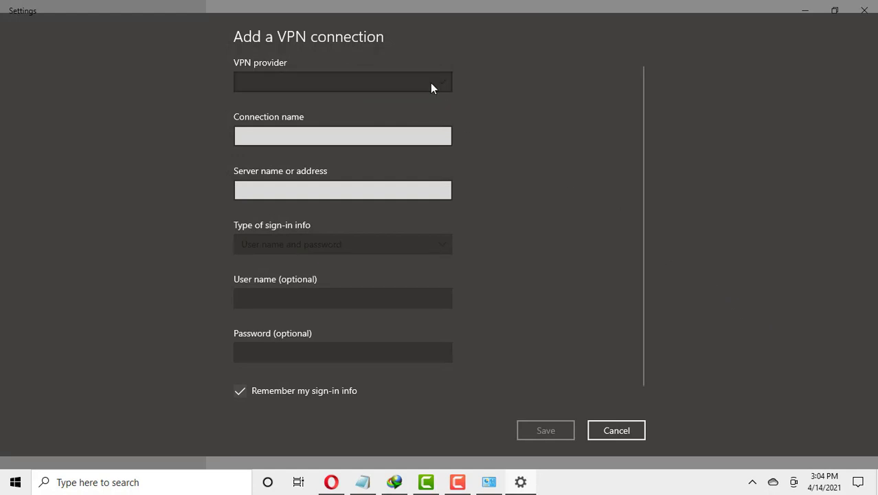
left_click(304, 83)
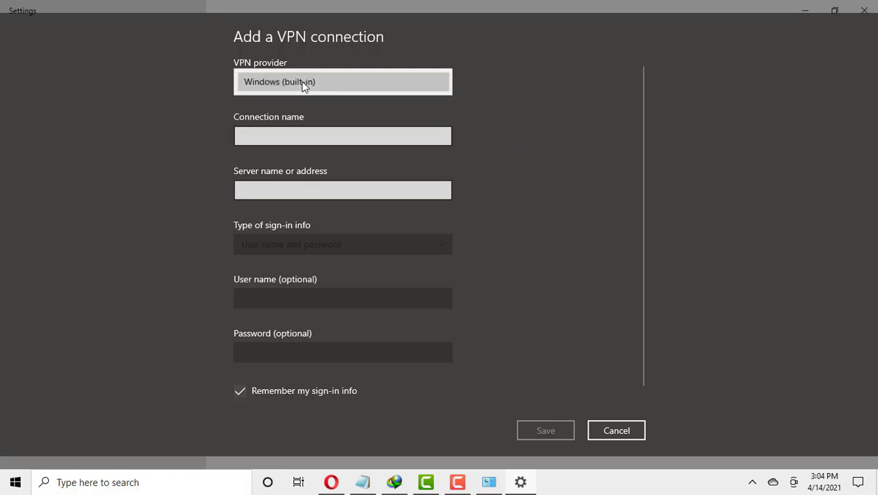
left_click(304, 131)
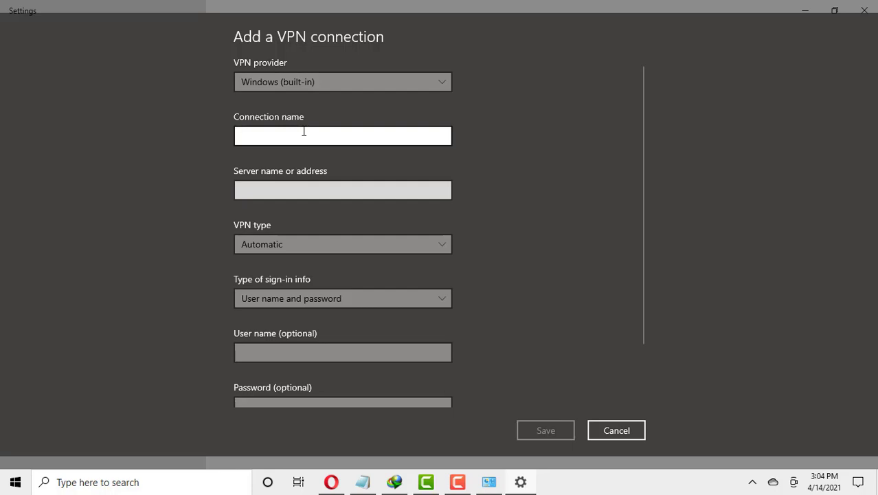
type("vpn 1")
left_click(267, 193)
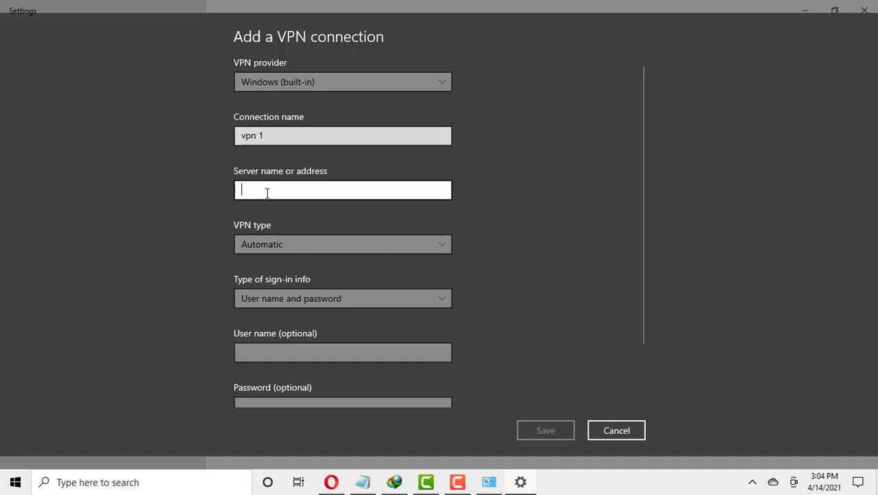
right_click(268, 193)
left_click(267, 179)
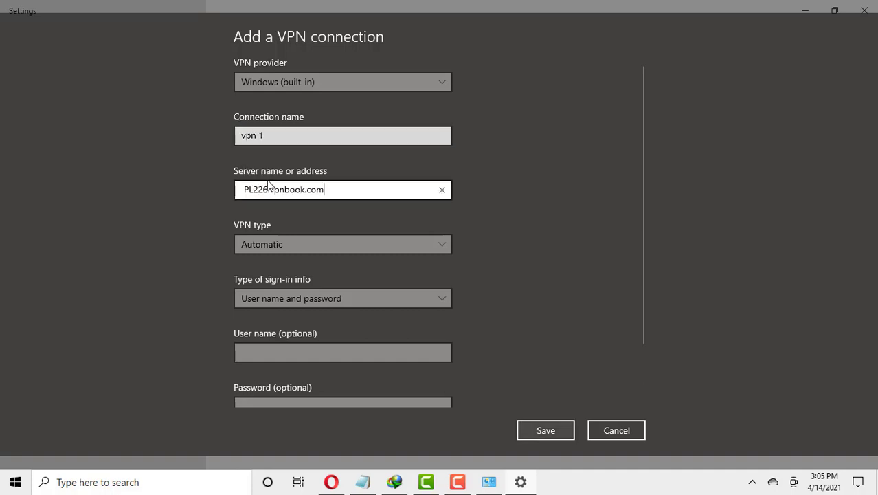
scroll(431, 201, "down", 1)
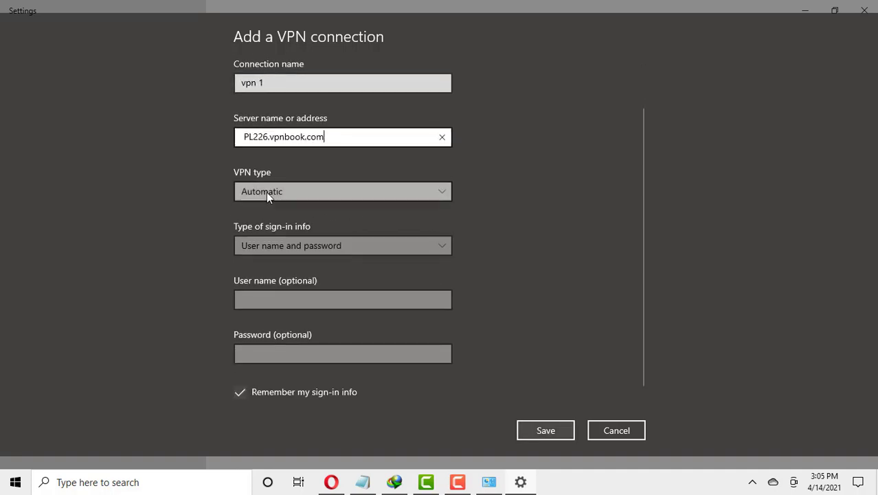
- Set the VPN type to PPTP with user name and password sign-in, then minimize Settings
left_click(369, 193)
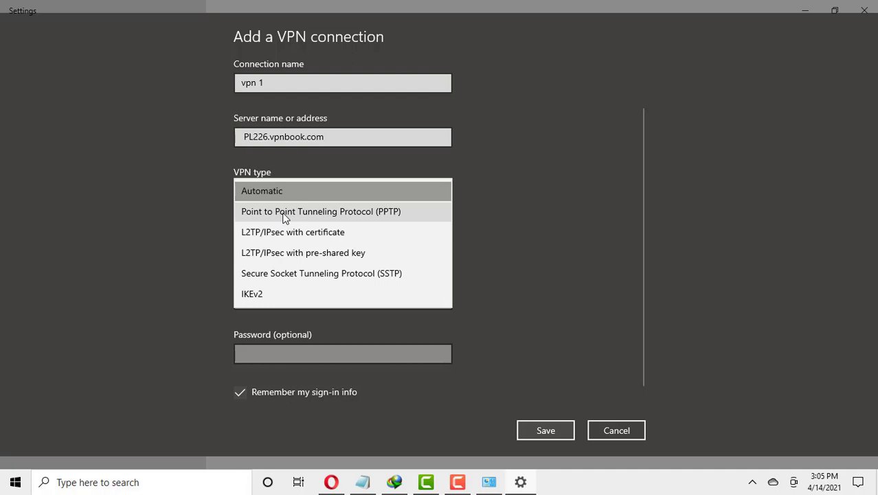
left_click(284, 218)
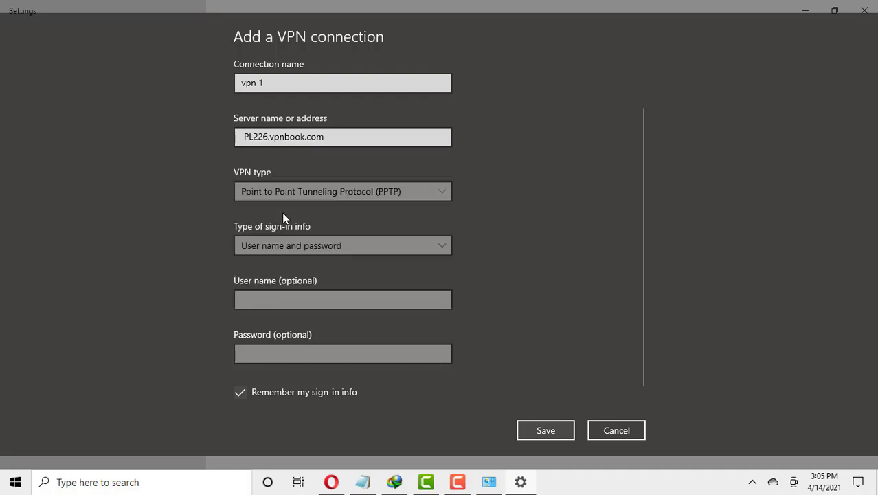
scroll(402, 221, "down", 1)
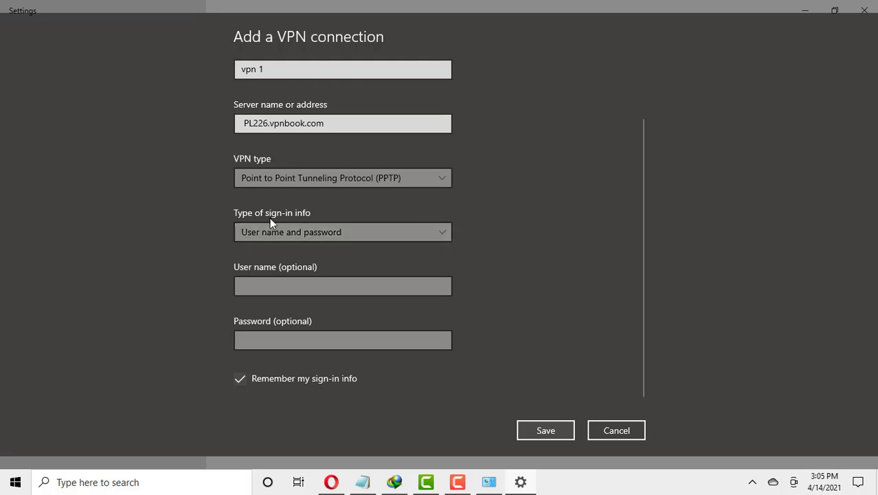
left_click(338, 232)
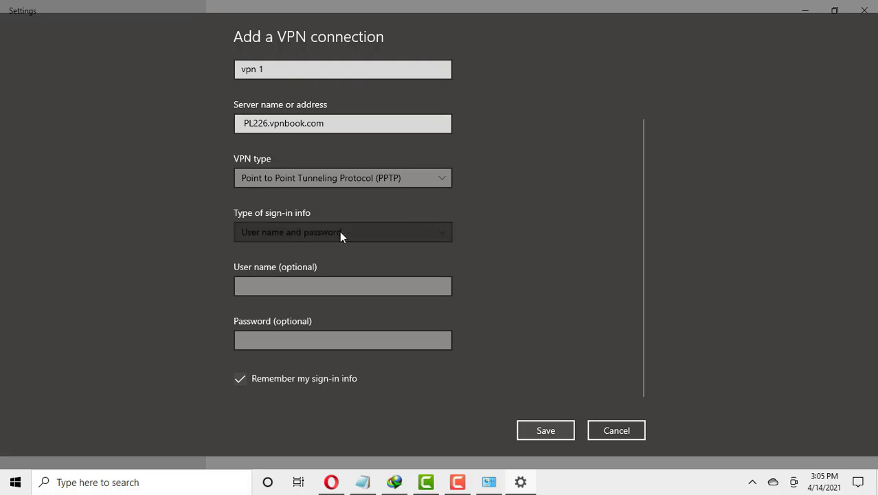
left_click(335, 237)
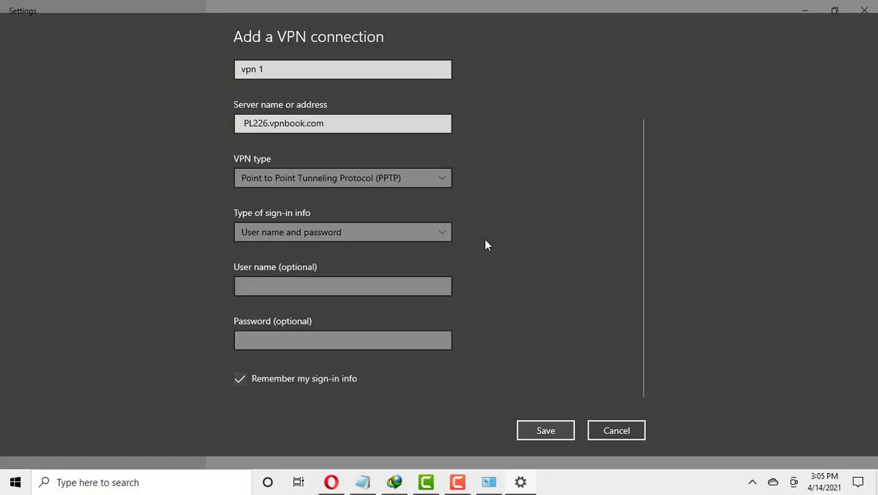
left_click(804, 10)
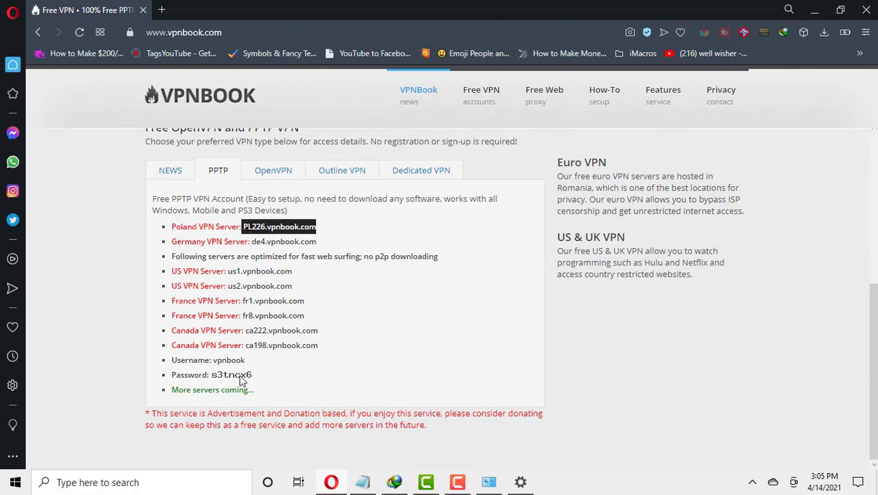
- Restore Settings and enter the VPNBook shared user name
left_click(520, 482)
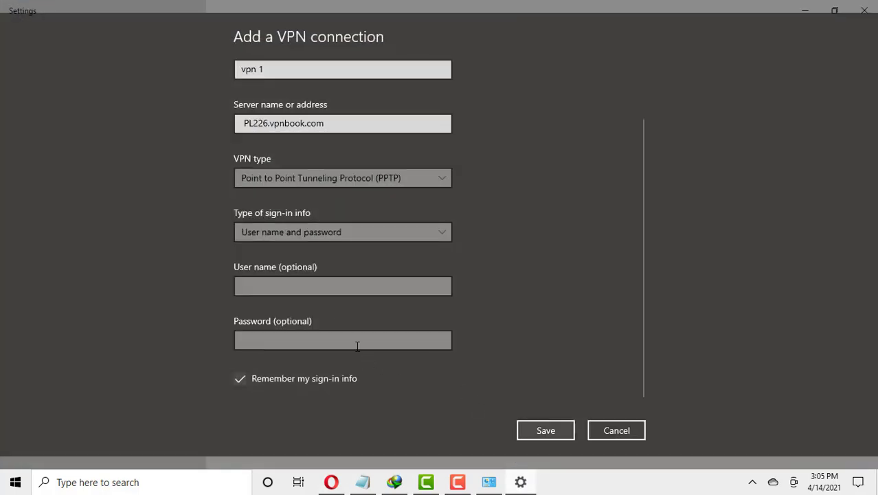
left_click(315, 288)
type("v")
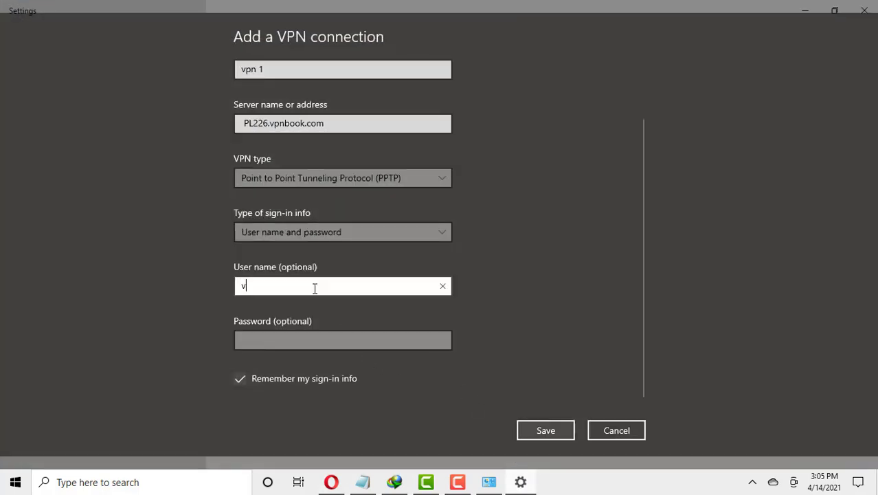
type("pnbook")
- Check the VPNBook page, then enter the shared password and reveal it to verify
left_click(806, 11)
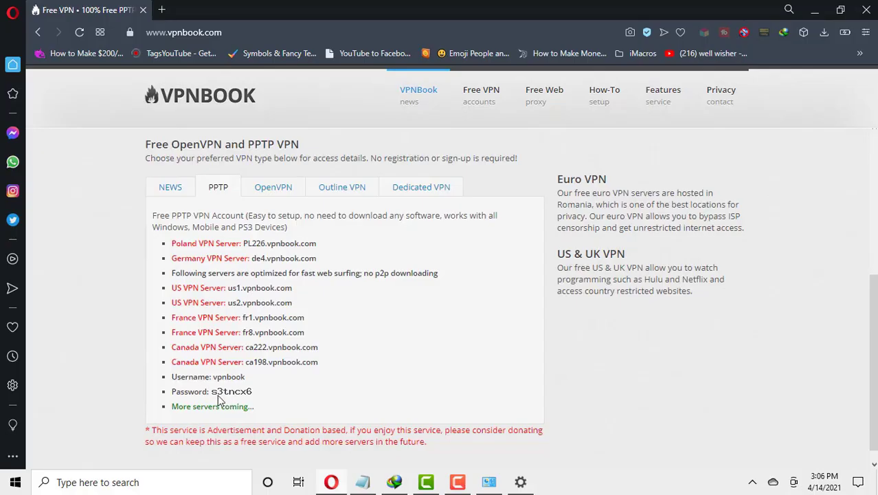
left_click(520, 481)
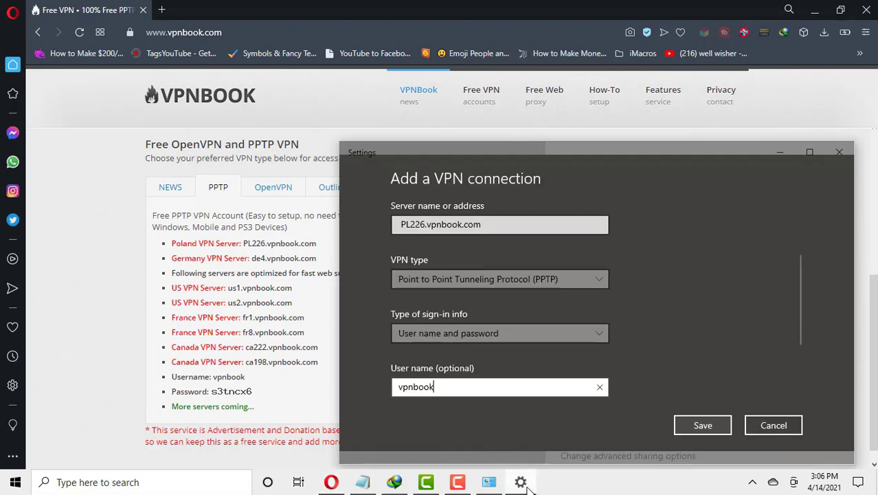
scroll(627, 361, "down", 2)
left_click(426, 382)
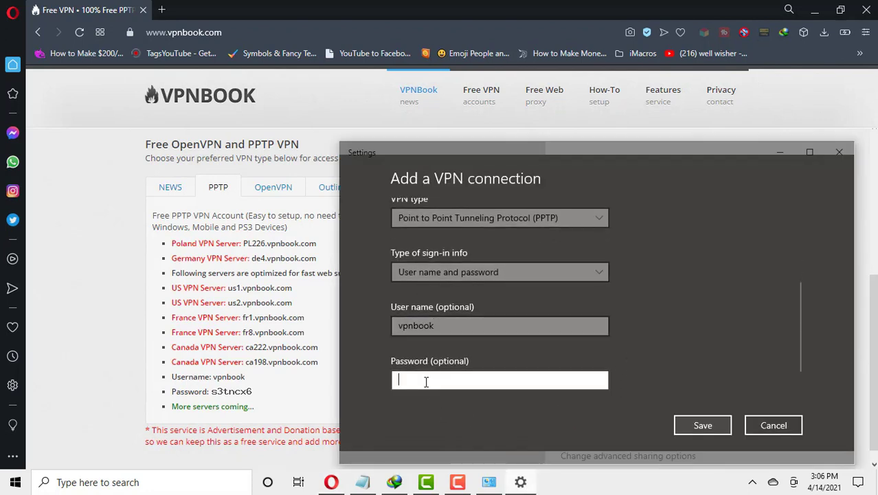
type("s3tncx6")
left_click(606, 381)
scroll(735, 280, "down", 1)
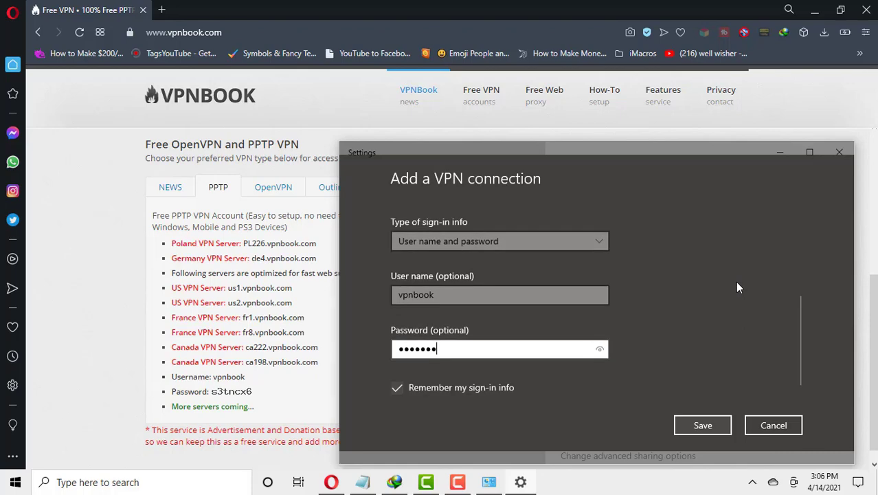
- Save vpn 1, review its advanced properties and editable fields, and move Settings beside the VPNBook page
left_click(702, 425)
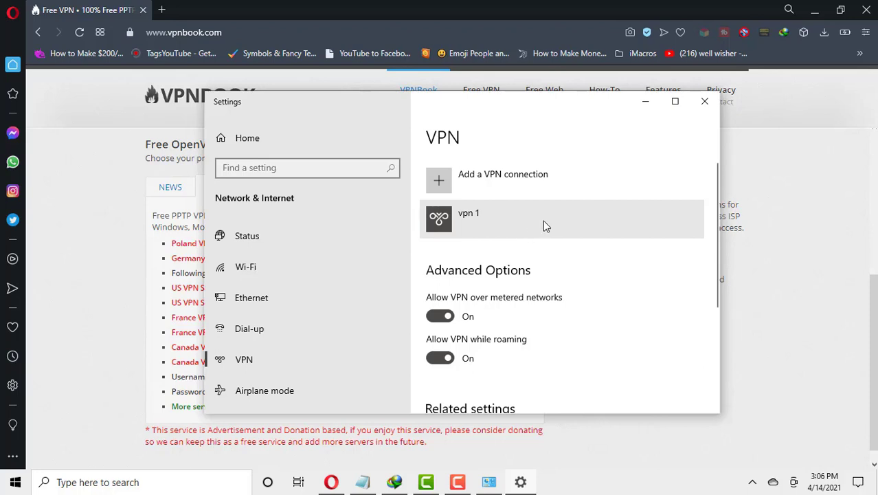
left_click(560, 220)
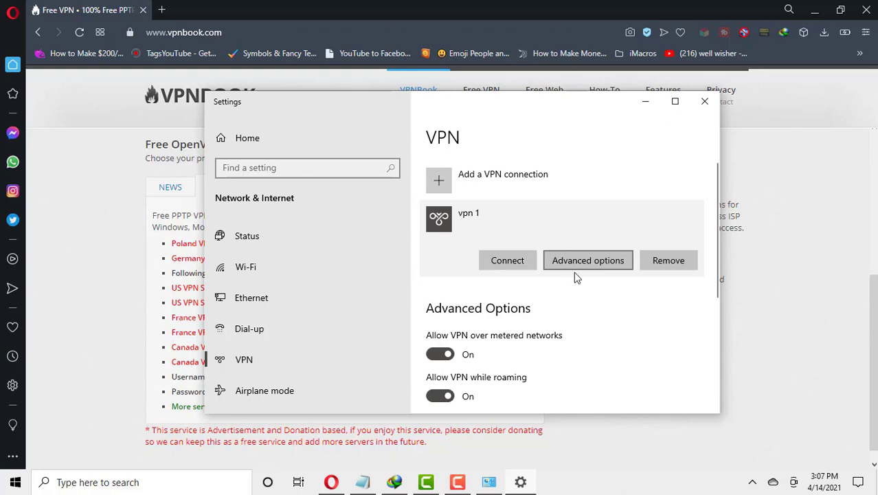
left_click(588, 260)
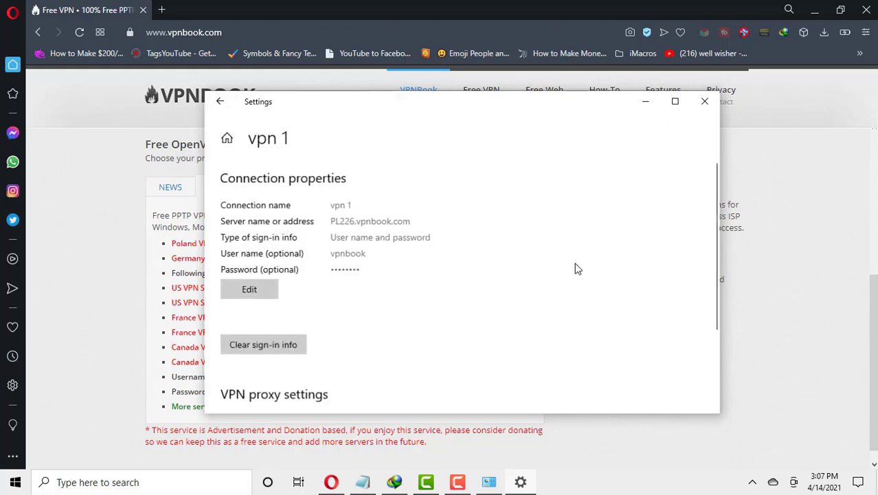
left_click(262, 300)
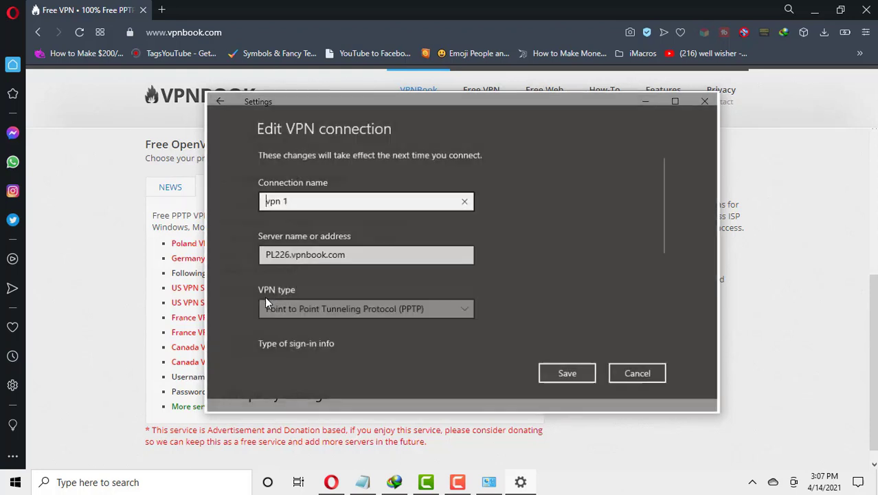
scroll(613, 285, "down", 2)
scroll(615, 289, "down", 2)
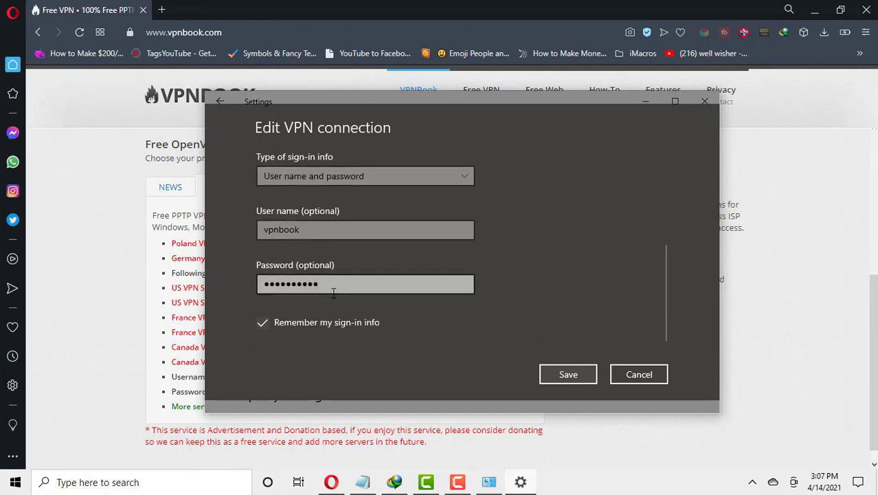
left_click_drag(359, 96, 514, 99)
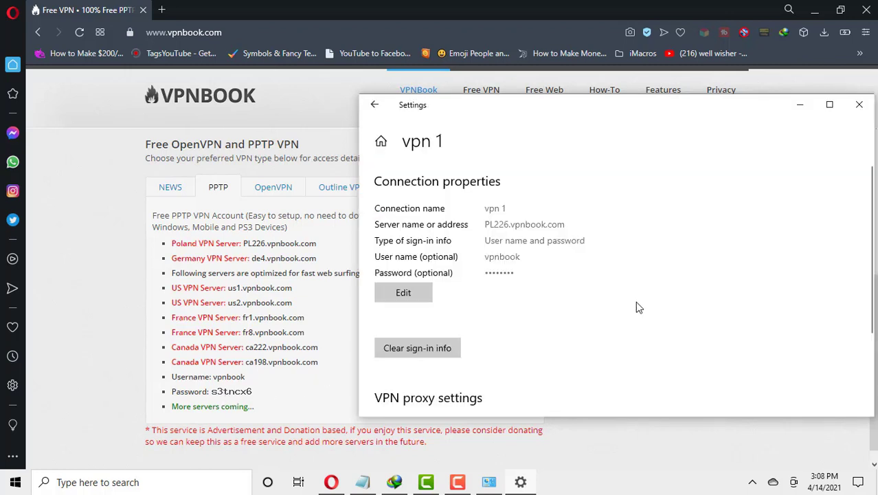
- Go back to the VPN list, connect vpn 1, and reposition Settings beside the VPNBook page
left_click(374, 104)
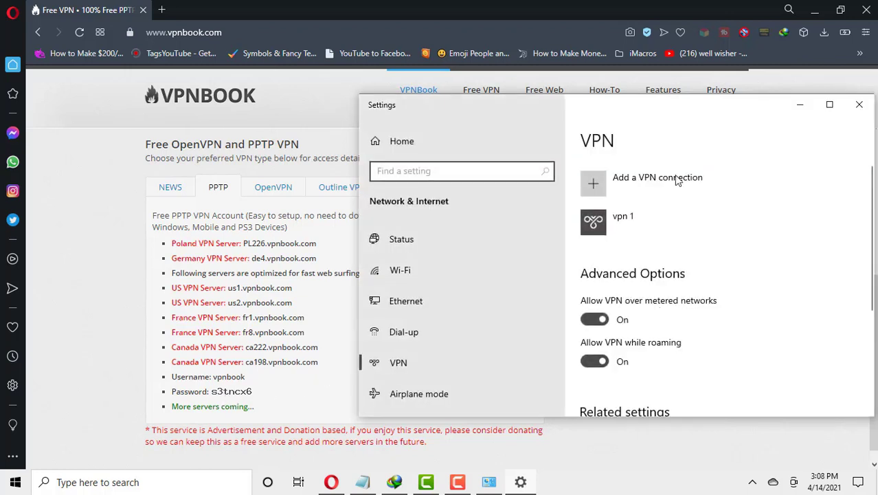
left_click(631, 213)
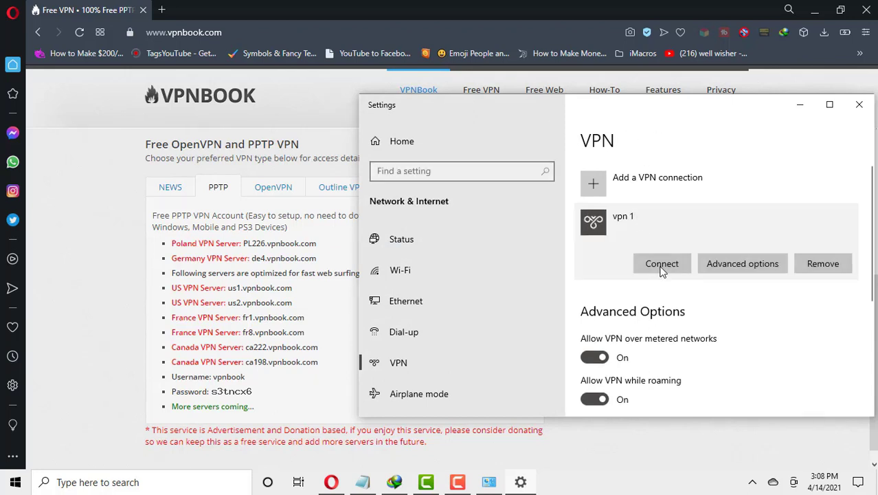
left_click(661, 265)
left_click_drag(646, 112, 508, 112)
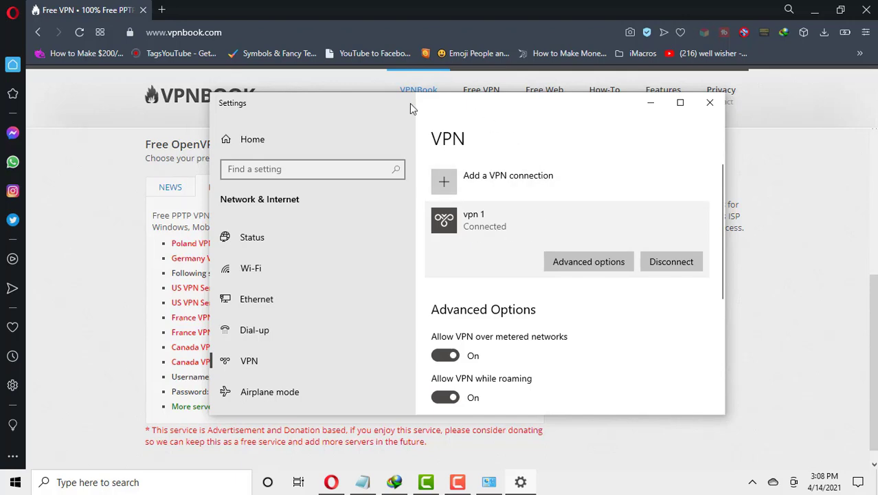
left_click_drag(365, 109, 540, 137)
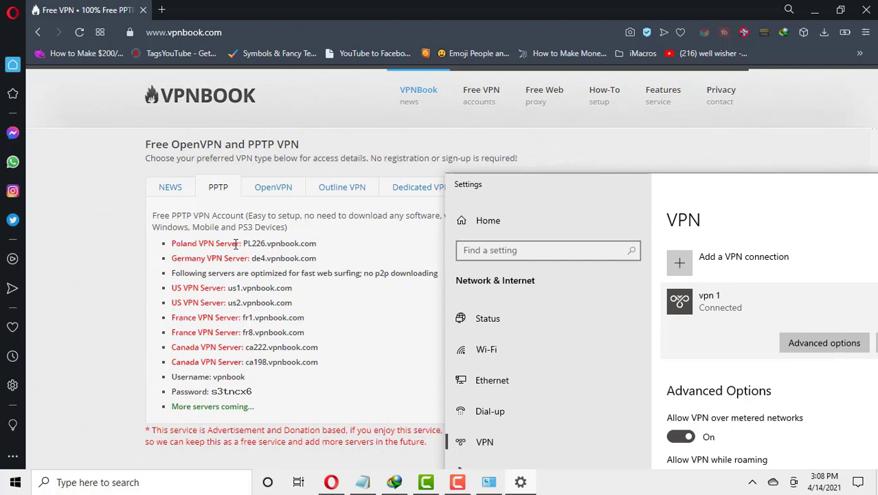
scroll(214, 261, "down", 1)
scroll(210, 268, "down", 1)
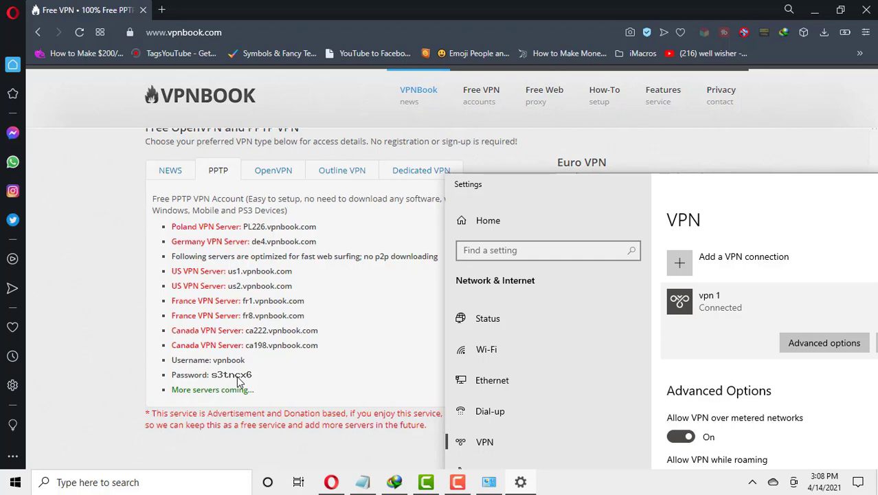
left_click_drag(855, 196, 621, 131)
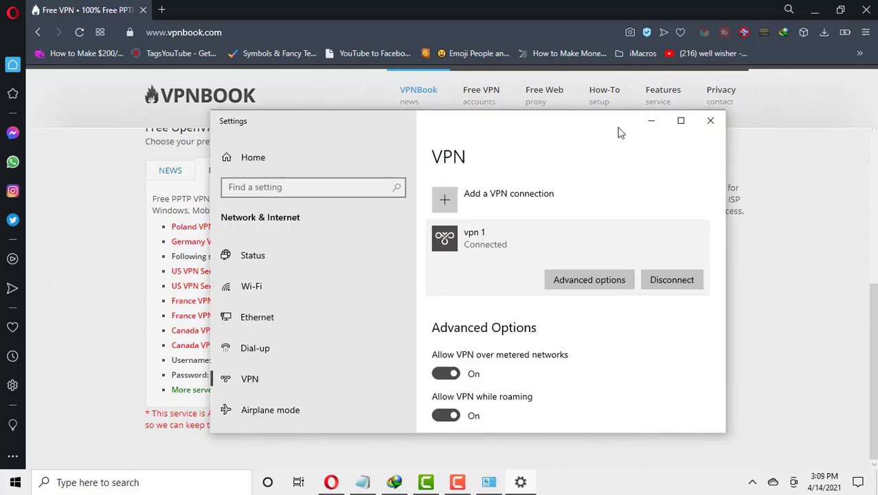